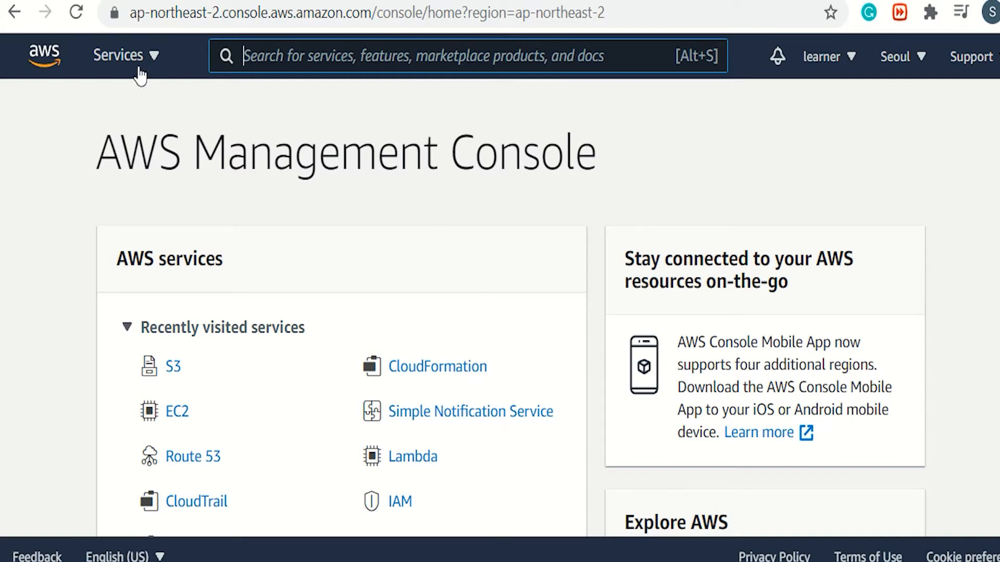
Open the S3 storage service from the full service list and start creating a new bucket.
{"action": "left_click", "coordinate": [128, 55]}
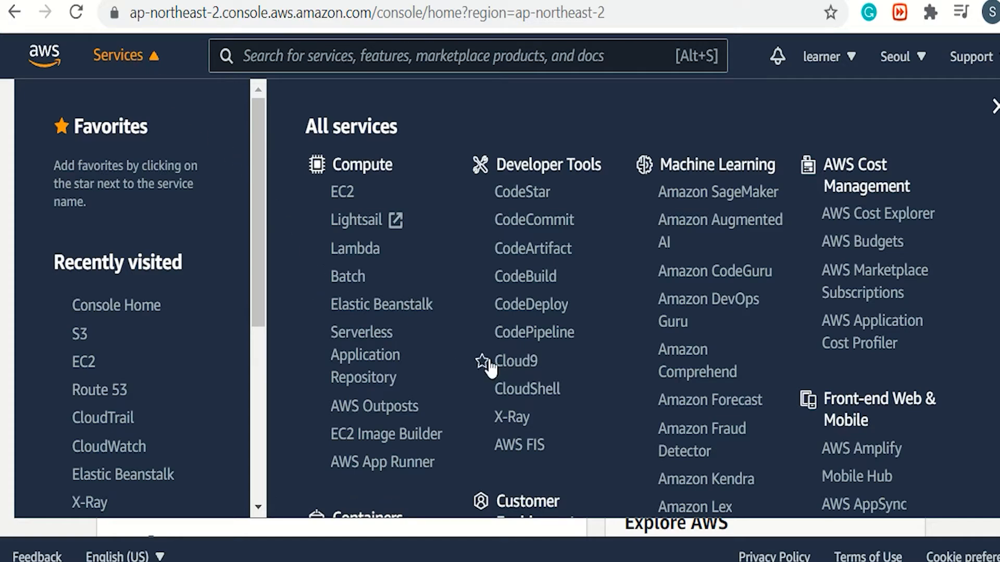
{"action": "scroll", "coordinate": [490, 365], "scroll_direction": "down", "scroll_amount": 5}
{"action": "scroll", "coordinate": [490, 366], "scroll_direction": "down", "scroll_amount": 3}
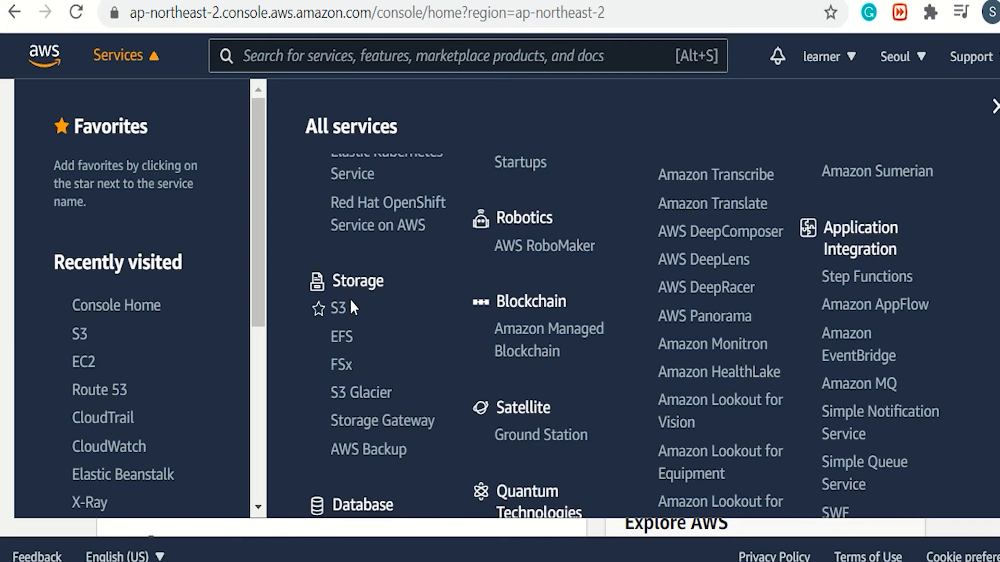
{"action": "left_click", "coordinate": [339, 309]}
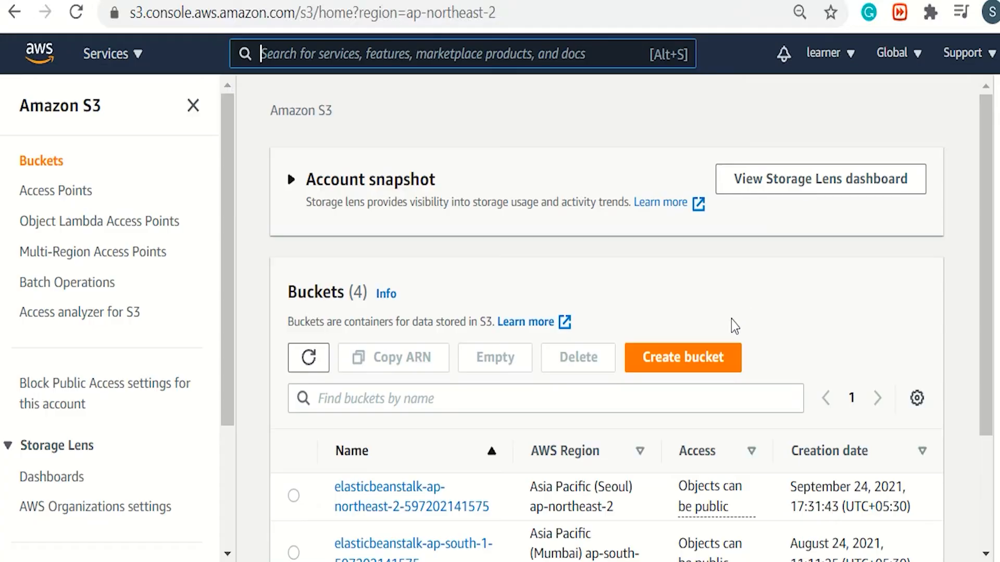
{"action": "left_click", "coordinate": [718, 359]}
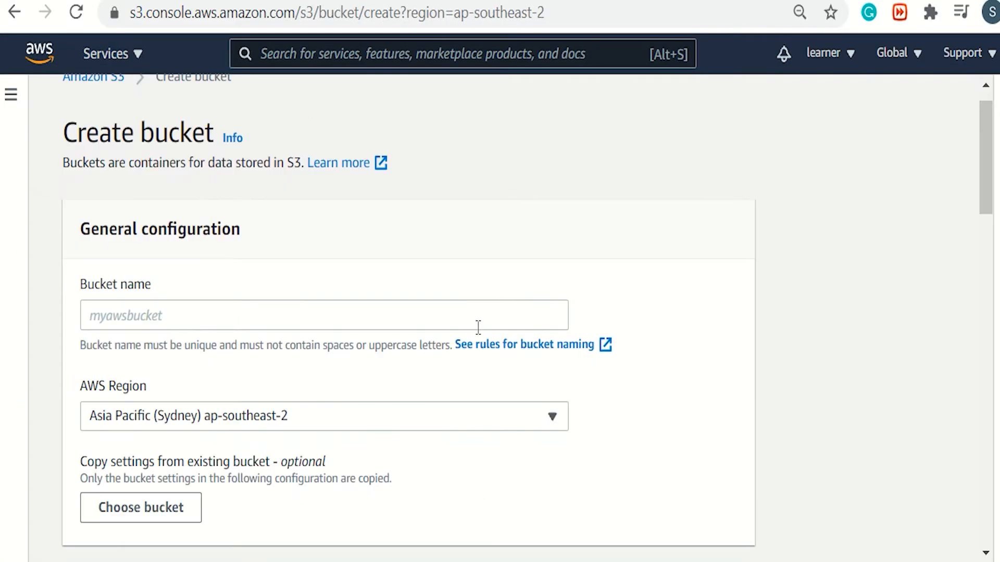
Name the new bucket firstawsbucket7812 and set its AWS Region to Asia Pacific (Mumbai) ap-south-1.
{"action": "left_click", "coordinate": [478, 327]}
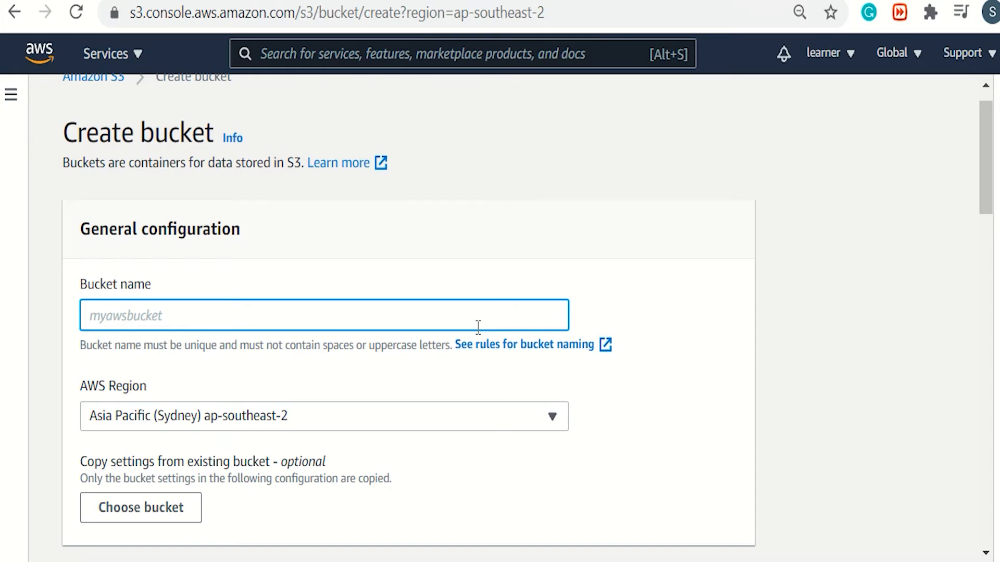
{"action": "type", "text": "firstaws"}
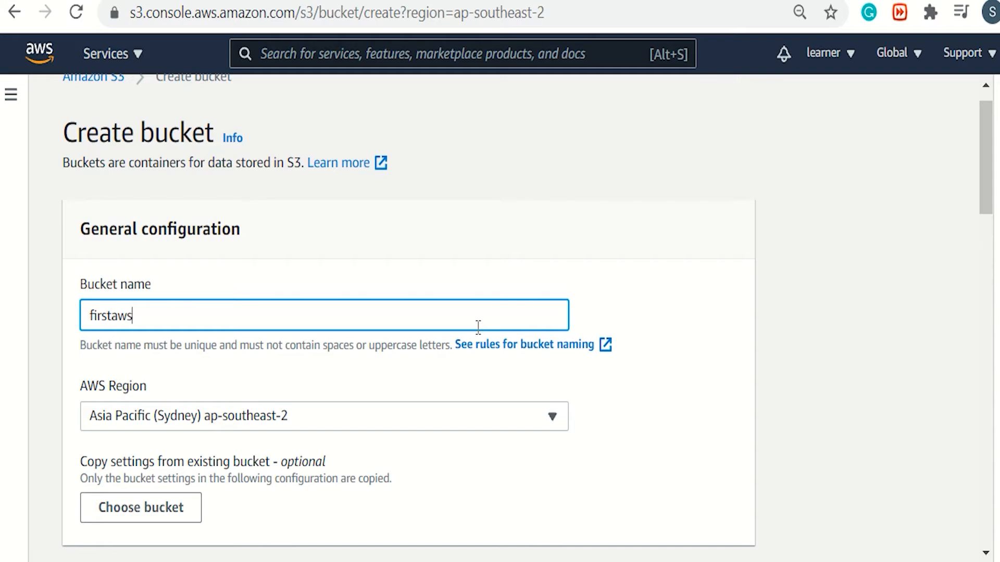
{"action": "type", "text": "bucket7812"}
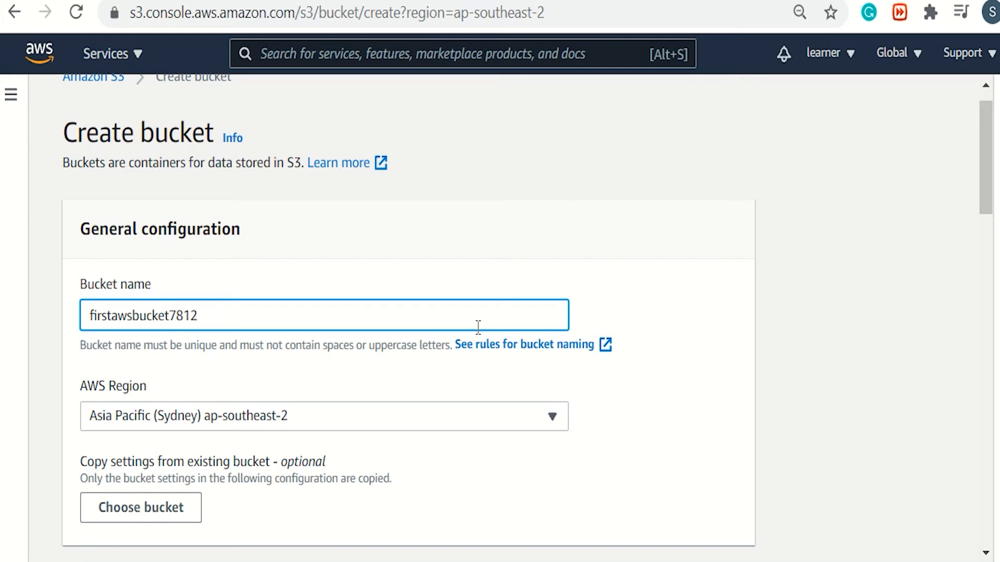
{"action": "left_click", "coordinate": [526, 414]}
{"action": "scroll", "coordinate": [467, 295], "scroll_direction": "up", "scroll_amount": 4}
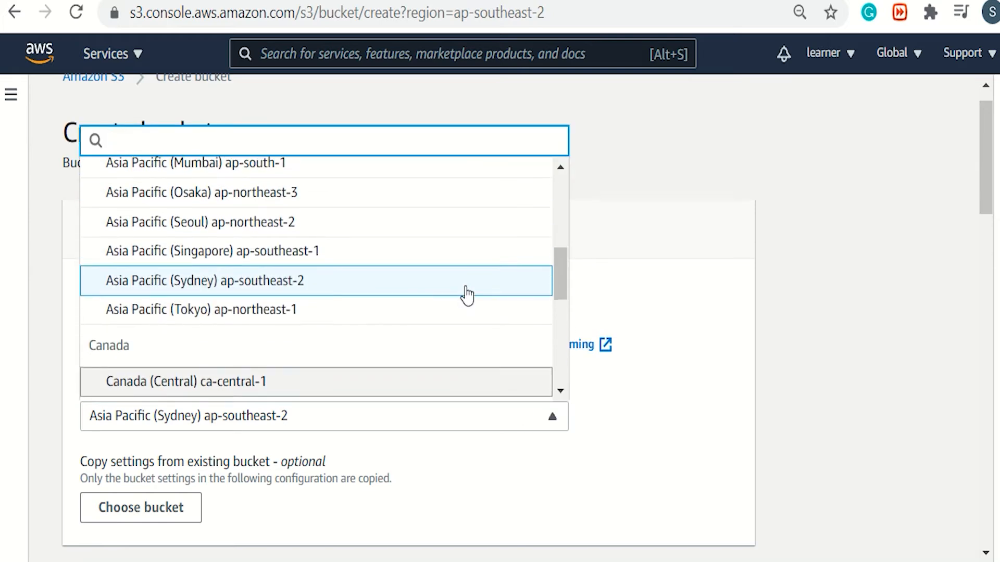
{"action": "left_click", "coordinate": [422, 249]}
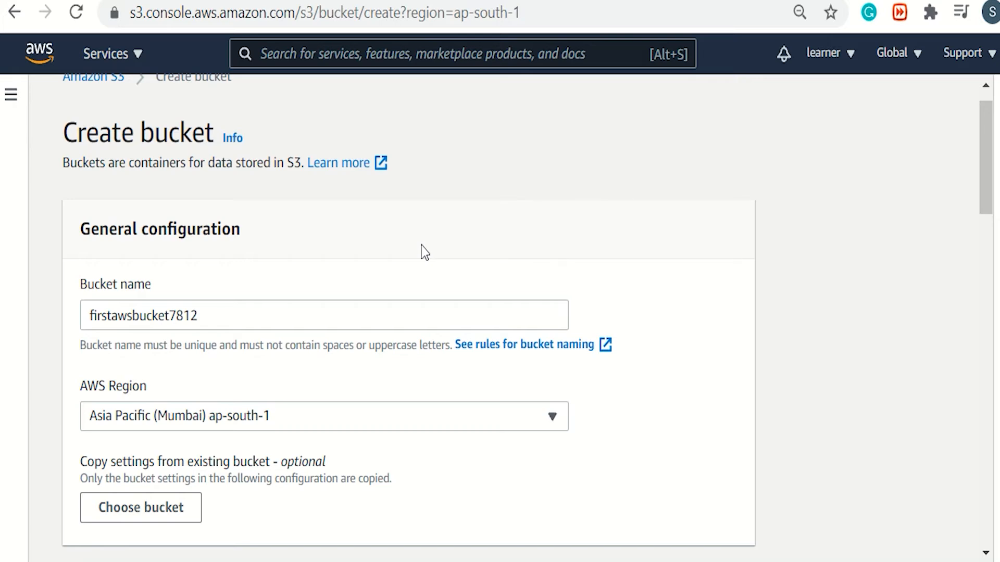
Create the bucket with the default settings: all public access blocked, versioning and server-side encryption disabled, and no tags.
{"action": "scroll", "coordinate": [420, 245], "scroll_direction": "down", "scroll_amount": 8}
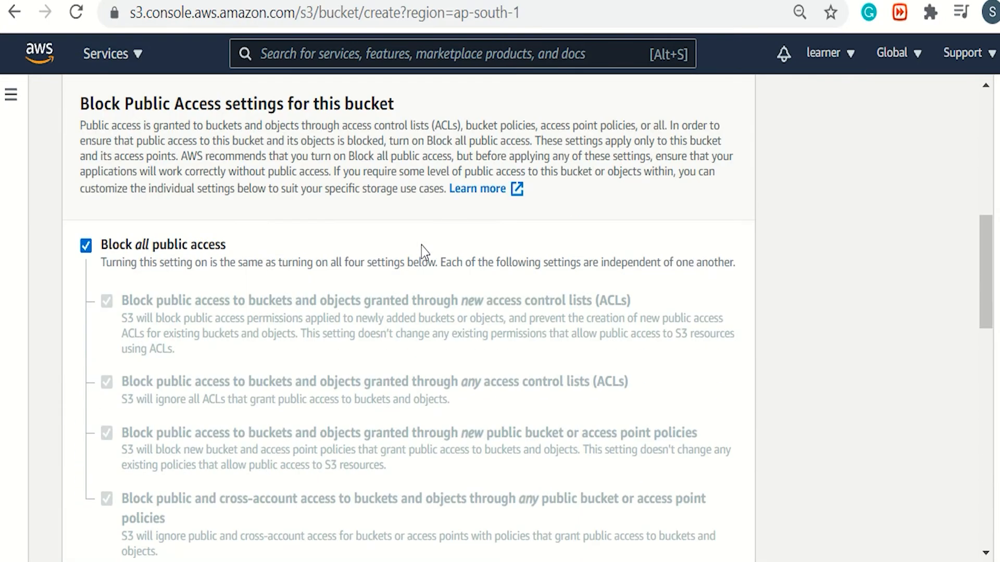
{"action": "scroll", "coordinate": [421, 246], "scroll_direction": "down", "scroll_amount": 8}
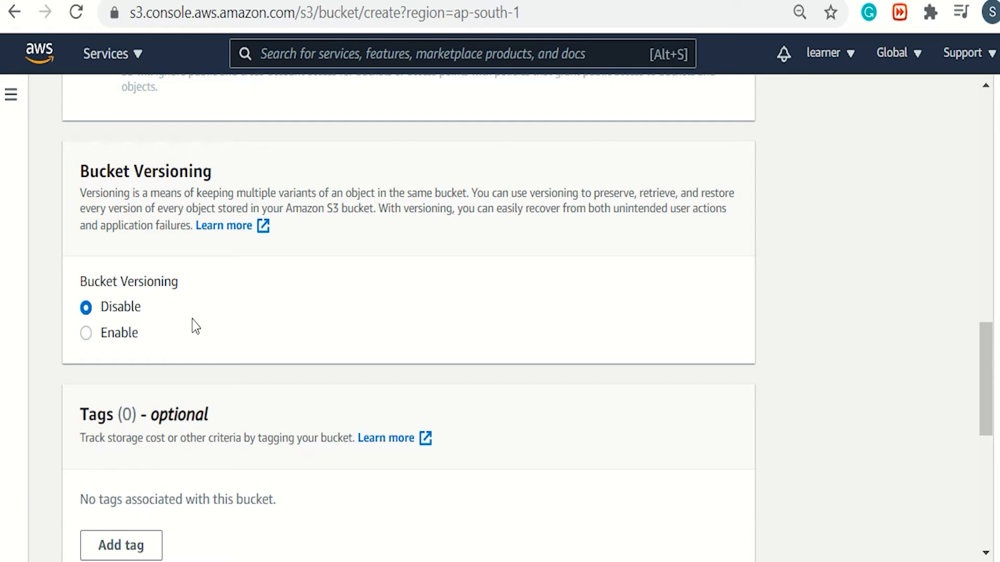
{"action": "scroll", "coordinate": [194, 327], "scroll_direction": "down", "scroll_amount": 4}
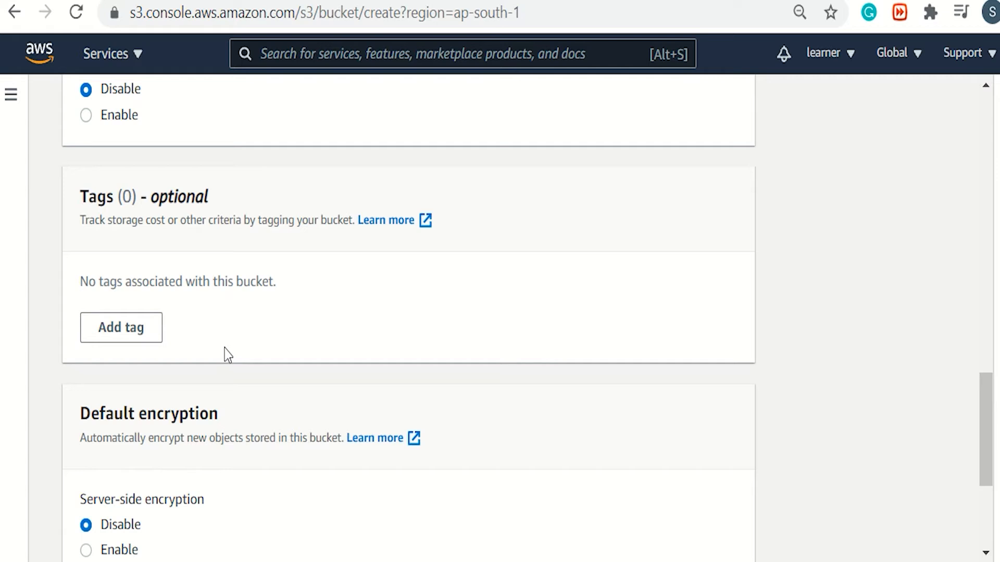
{"action": "scroll", "coordinate": [225, 348], "scroll_direction": "down", "scroll_amount": 4}
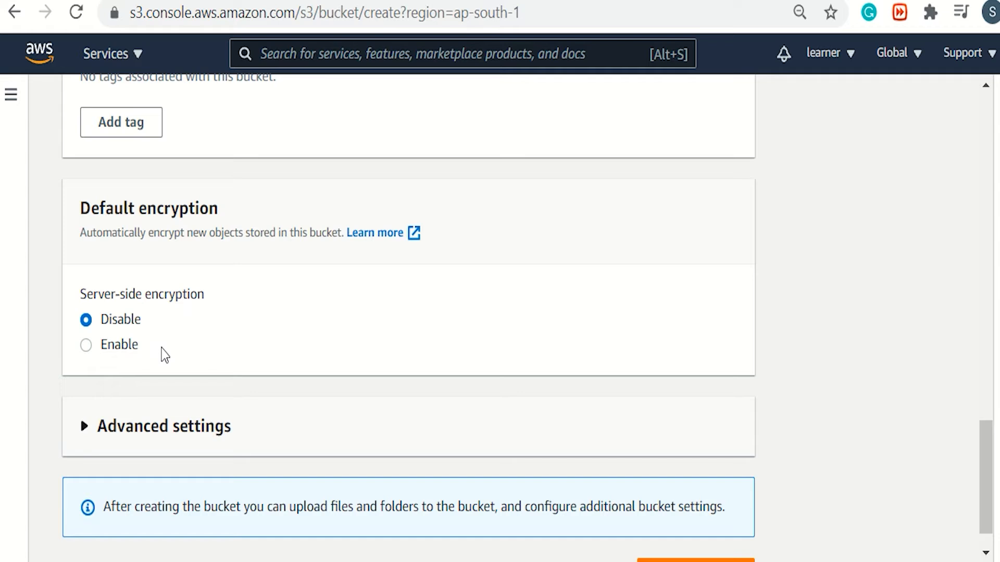
{"action": "scroll", "coordinate": [165, 355], "scroll_direction": "down", "scroll_amount": 1}
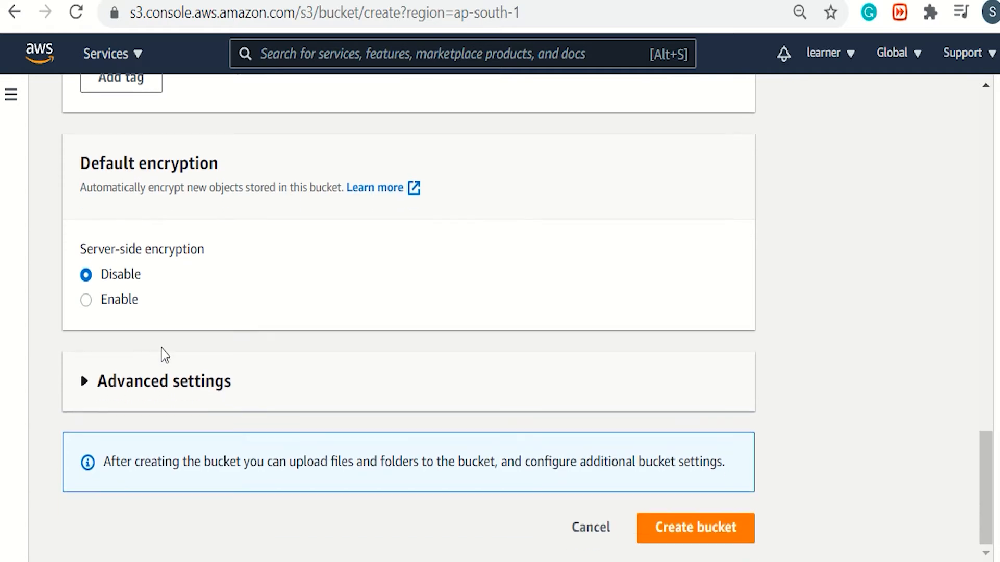
{"action": "left_click", "coordinate": [668, 542]}
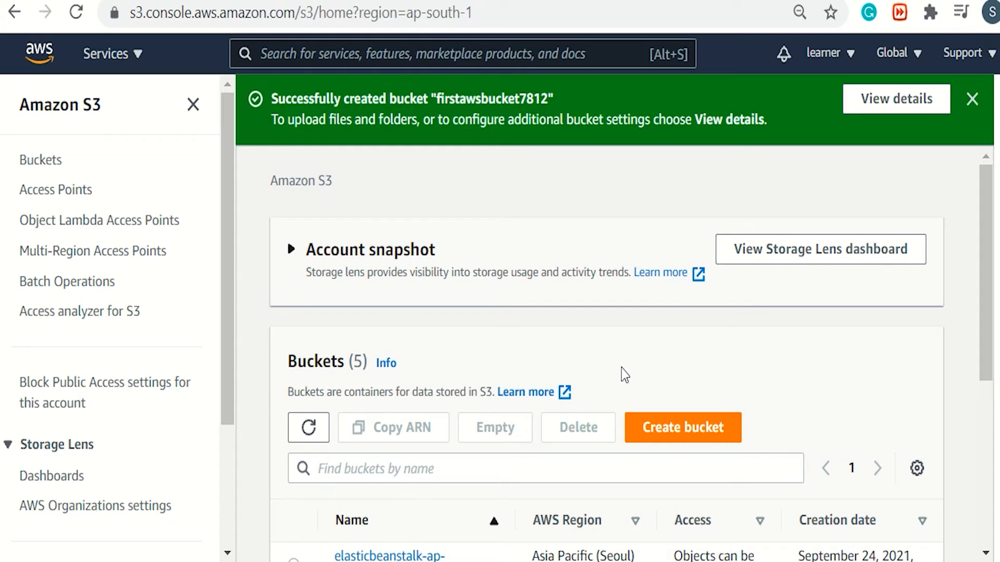
Open firstawsbucket7812 and add Demo file.jpg to a new upload.
{"action": "scroll", "coordinate": [621, 367], "scroll_direction": "down", "scroll_amount": 4}
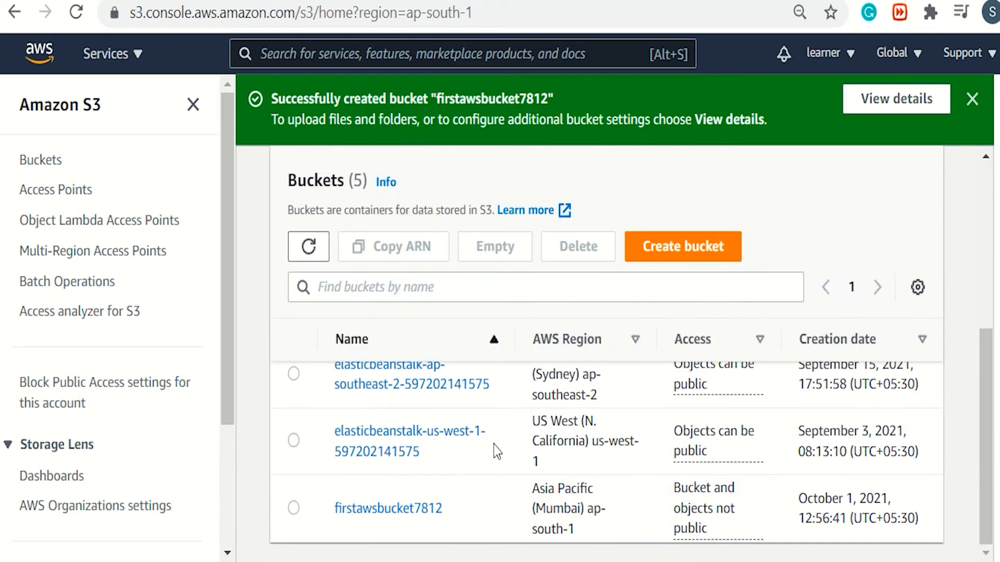
{"action": "left_click", "coordinate": [395, 514]}
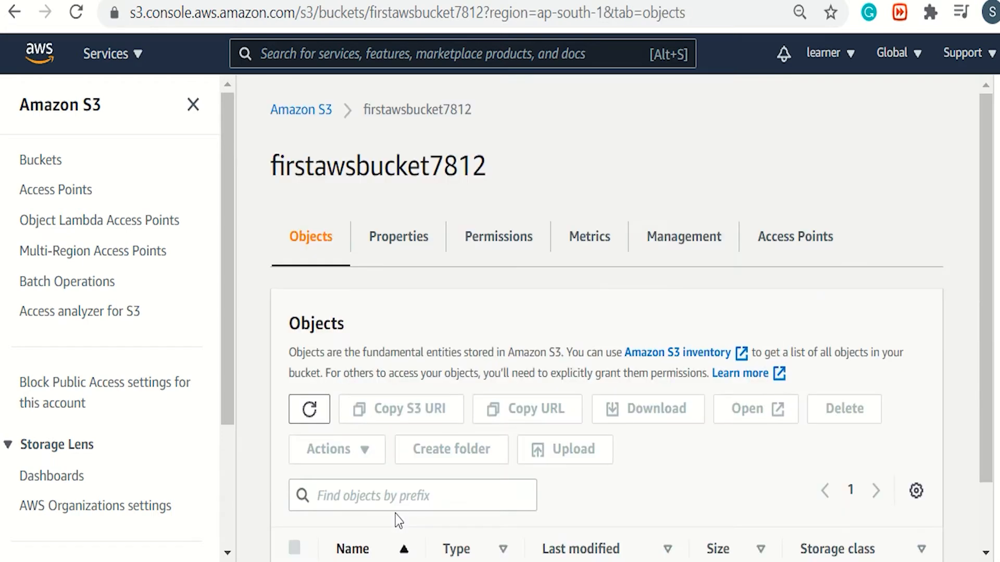
{"action": "scroll", "coordinate": [552, 437], "scroll_direction": "down", "scroll_amount": 1}
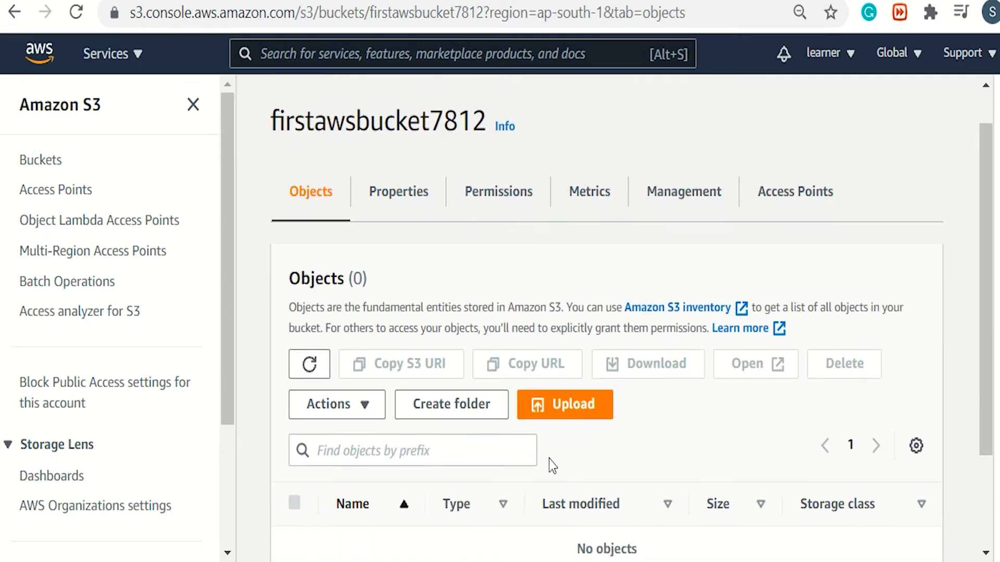
{"action": "left_click", "coordinate": [581, 412]}
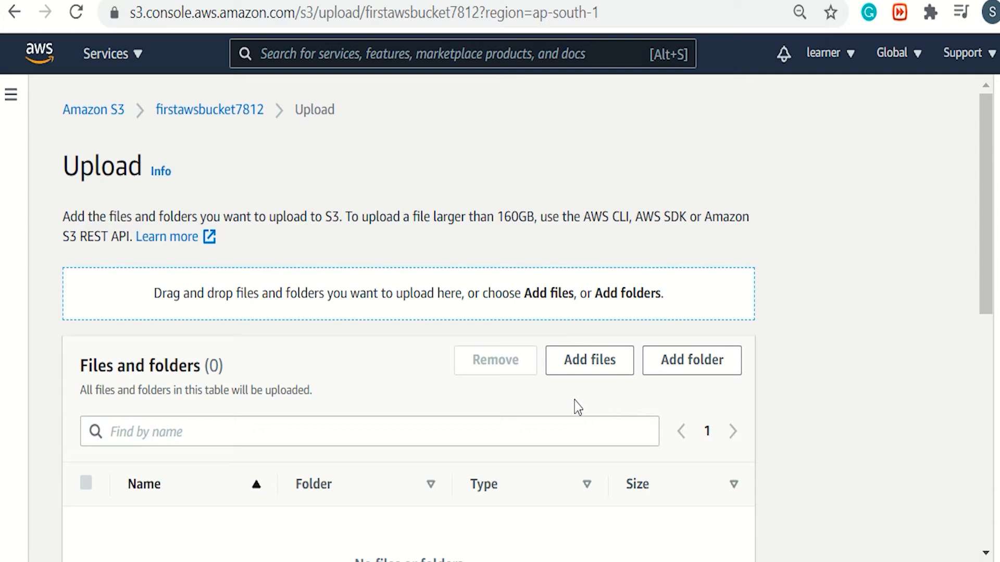
{"action": "left_click", "coordinate": [599, 358]}
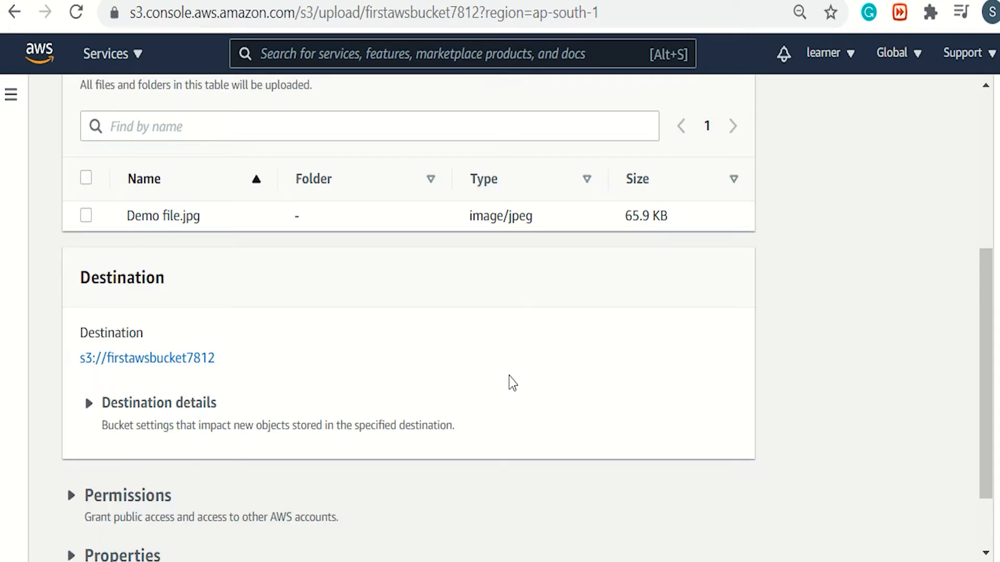
Upload the file with the Standard storage class and no encryption key, tags or metadata, then close the upload status.
{"action": "scroll", "coordinate": [510, 364], "scroll_direction": "down", "scroll_amount": 8}
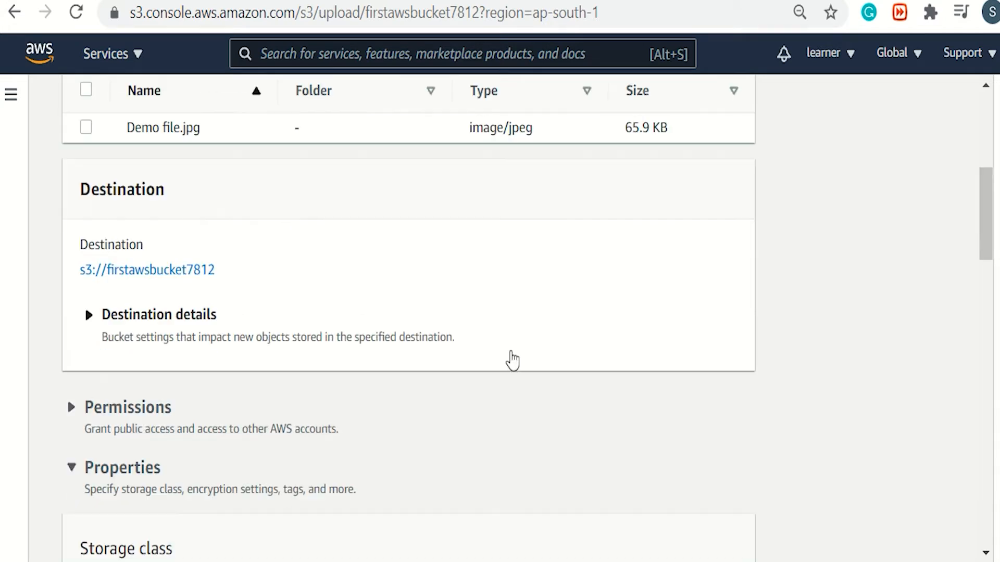
{"action": "scroll", "coordinate": [773, 402], "scroll_direction": "down", "scroll_amount": 9}
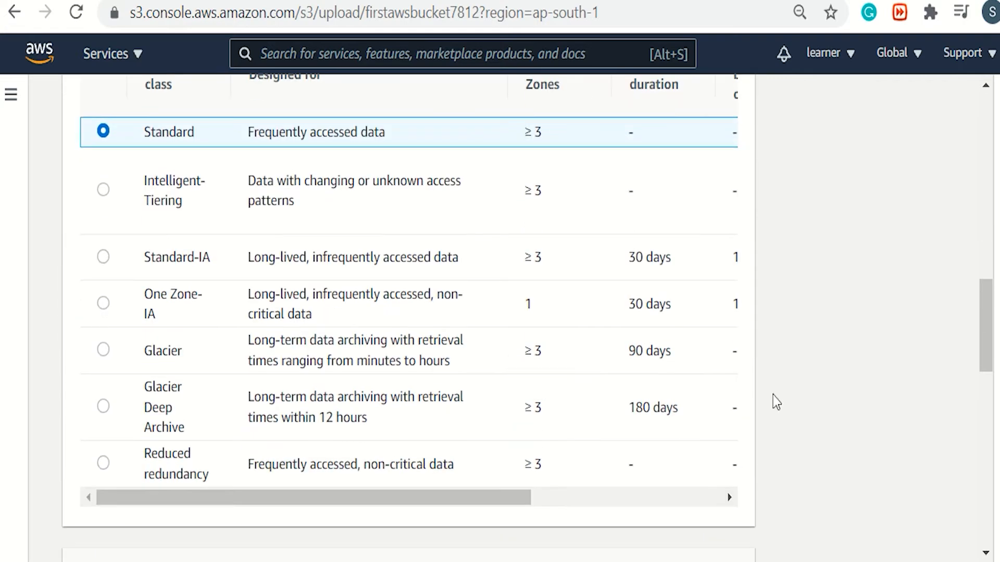
{"action": "scroll", "coordinate": [749, 500], "scroll_direction": "down", "scroll_amount": 2}
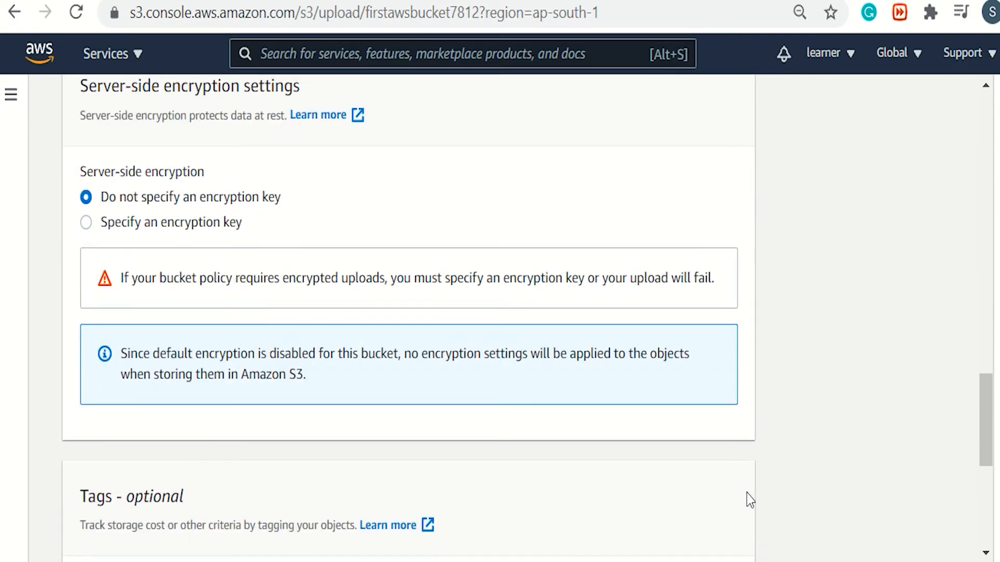
{"action": "scroll", "coordinate": [749, 499], "scroll_direction": "up", "scroll_amount": 11}
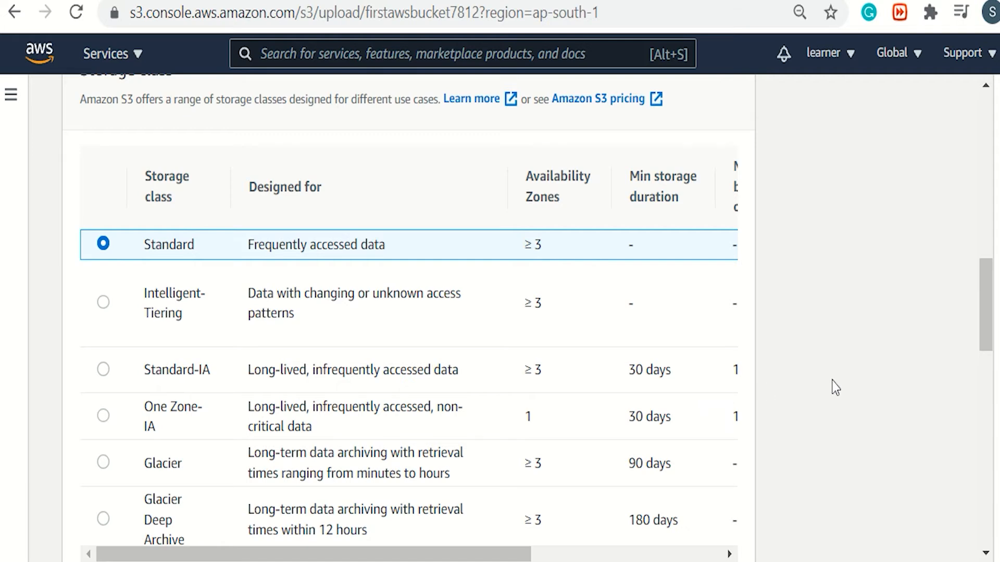
{"action": "scroll", "coordinate": [835, 388], "scroll_direction": "down", "scroll_amount": 15}
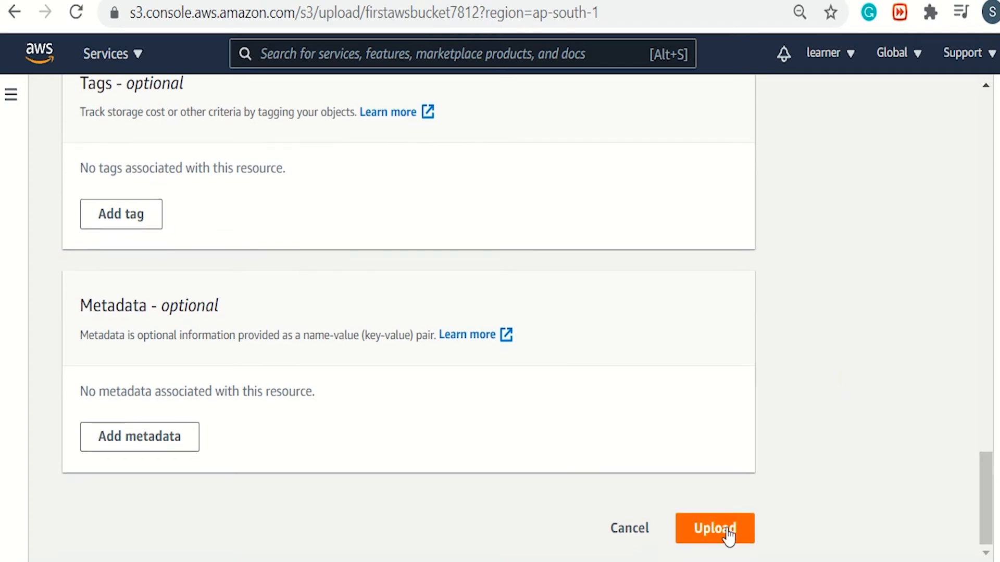
{"action": "left_click", "coordinate": [728, 535]}
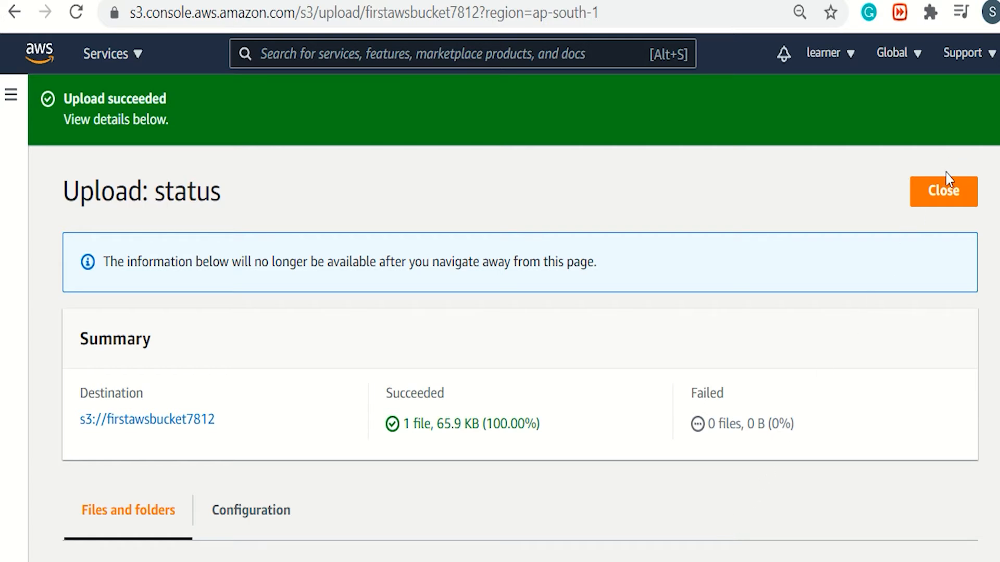
{"action": "left_click", "coordinate": [947, 210]}
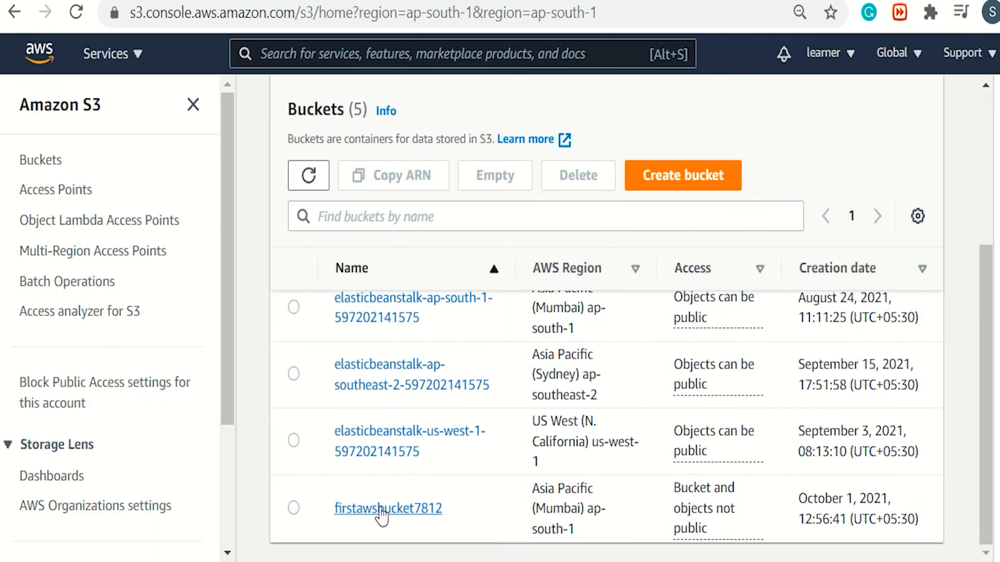
Open the Block public access settings in firstawsbucket7812's permissions and turn off Block all public access.
{"action": "left_click", "coordinate": [382, 509]}
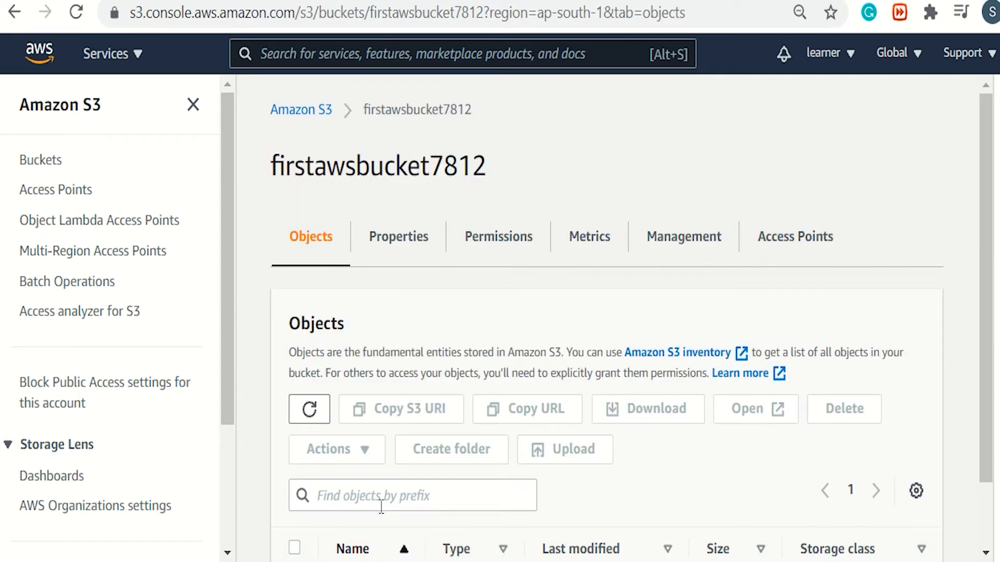
{"action": "left_click", "coordinate": [503, 235]}
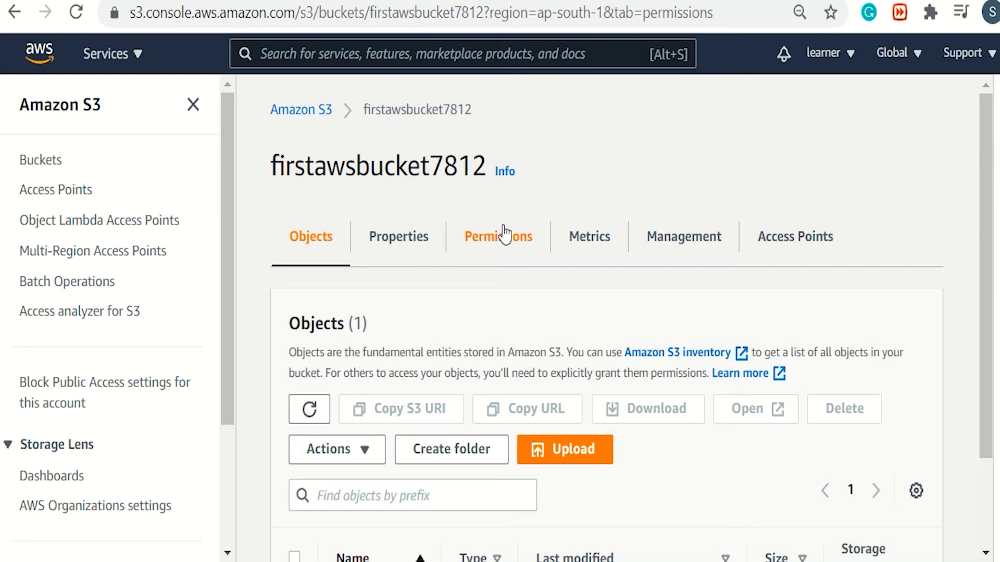
{"action": "scroll", "coordinate": [506, 400], "scroll_direction": "down", "scroll_amount": 3}
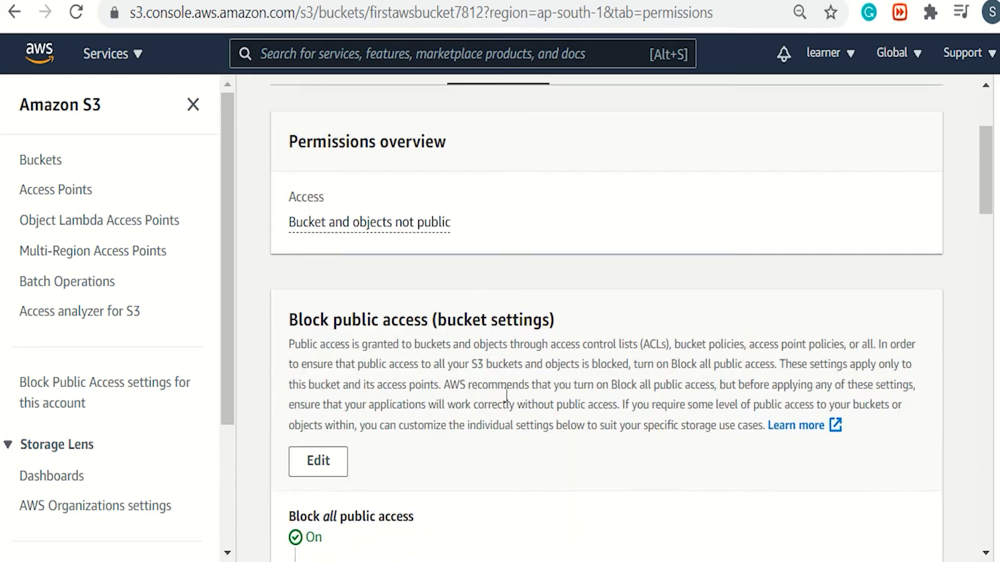
{"action": "left_click", "coordinate": [326, 465]}
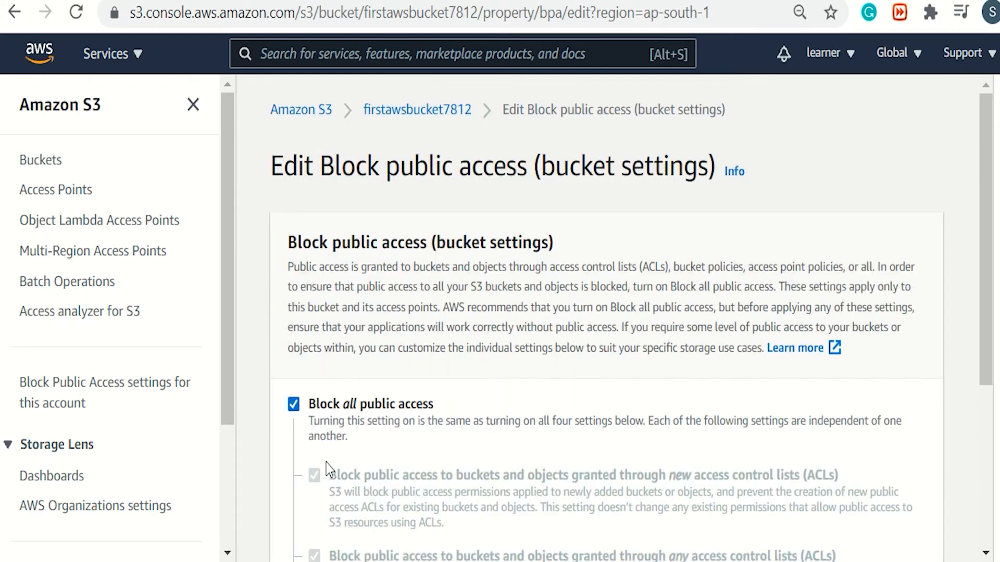
{"action": "left_click", "coordinate": [294, 405]}
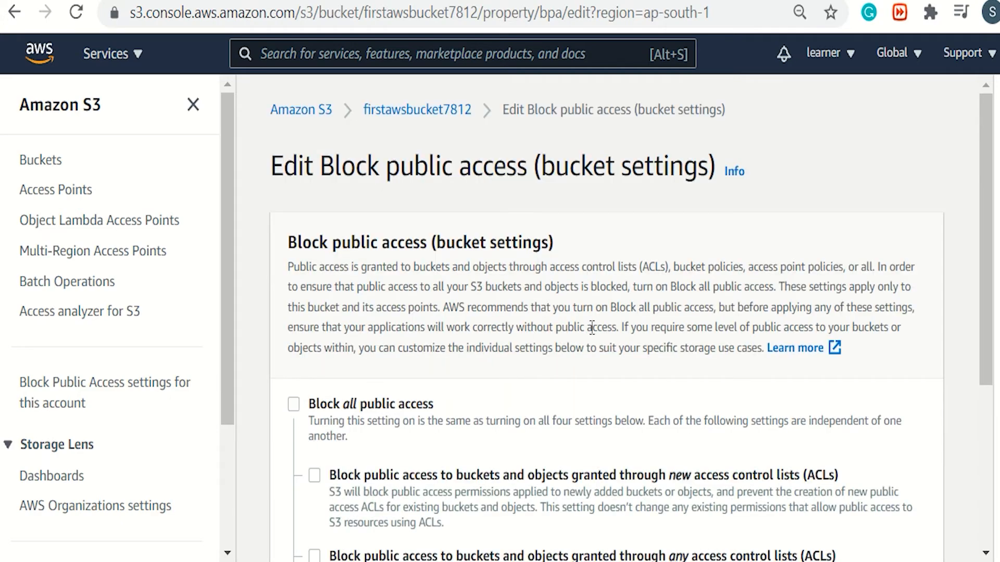
Save the Block public access changes and approve them by entering "confirm" in the confirmation field.
{"action": "scroll", "coordinate": [598, 327], "scroll_direction": "down", "scroll_amount": 5}
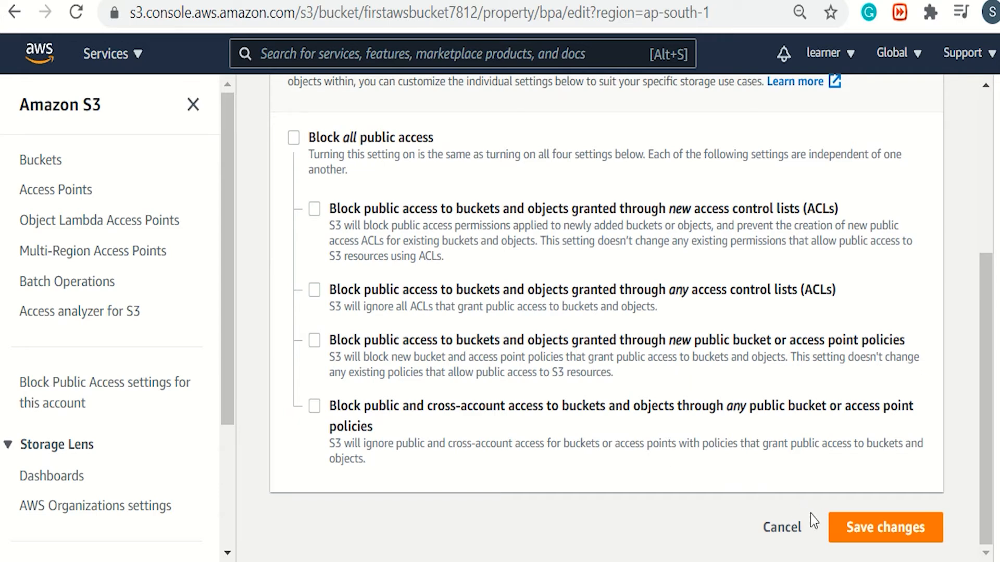
{"action": "left_click", "coordinate": [848, 526]}
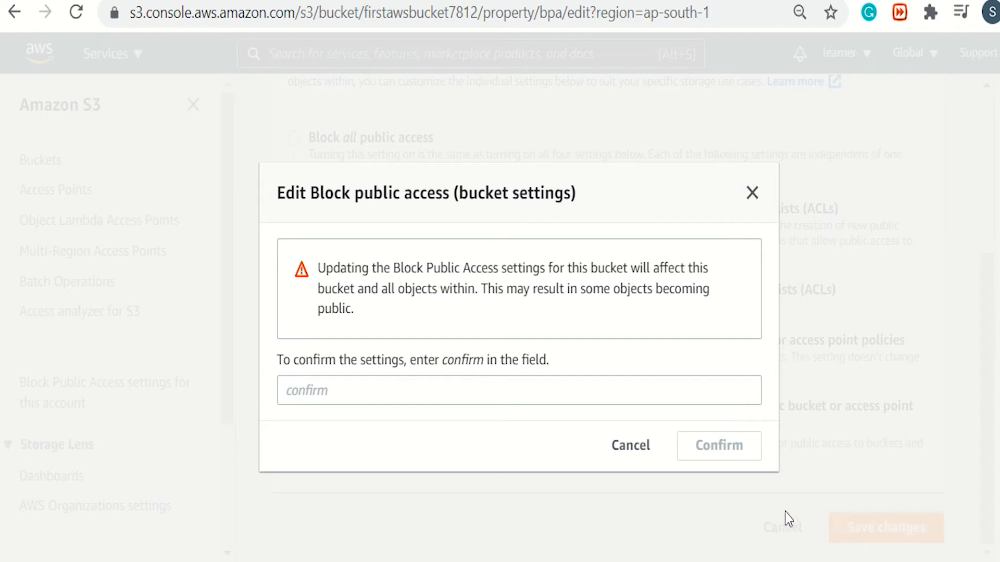
{"action": "left_click", "coordinate": [654, 396]}
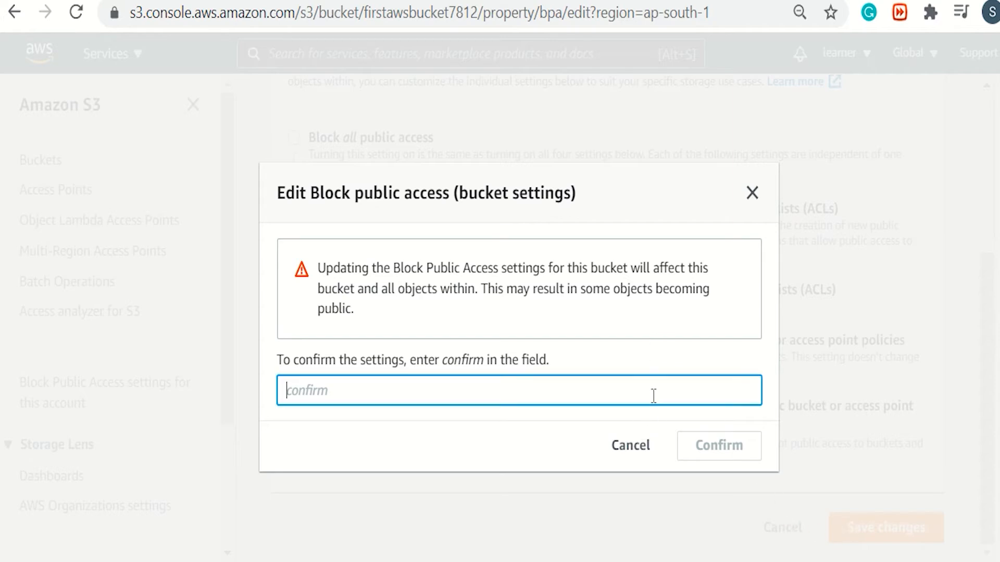
{"action": "type", "text": "confirm"}
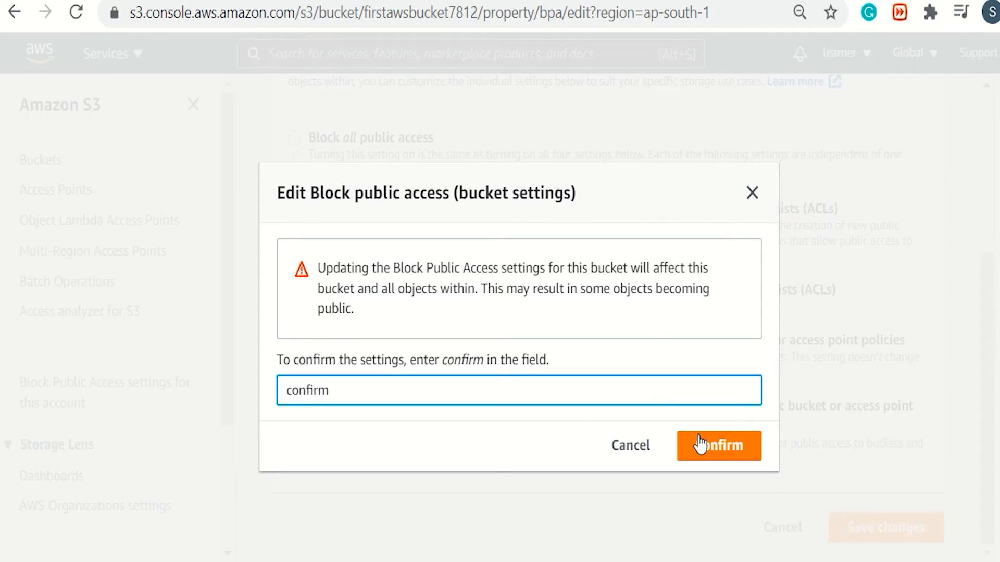
{"action": "left_click", "coordinate": [716, 453]}
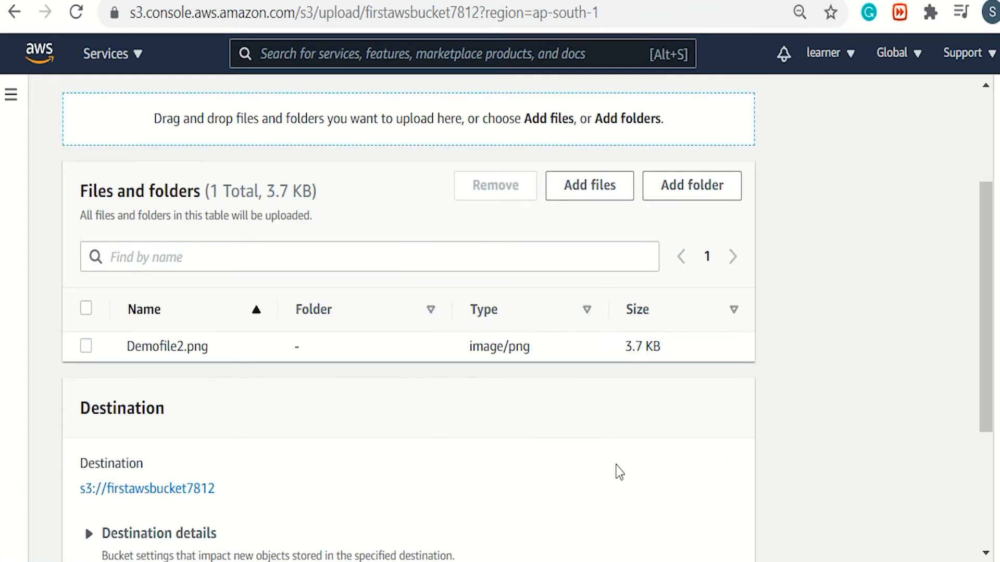
Upload Demofile2.png with the predefined ACL Grant public-read access, acknowledging the risk, and close the upload status.
{"action": "scroll", "coordinate": [616, 472], "scroll_direction": "down", "scroll_amount": 1}
{"action": "left_click", "coordinate": [272, 523]}
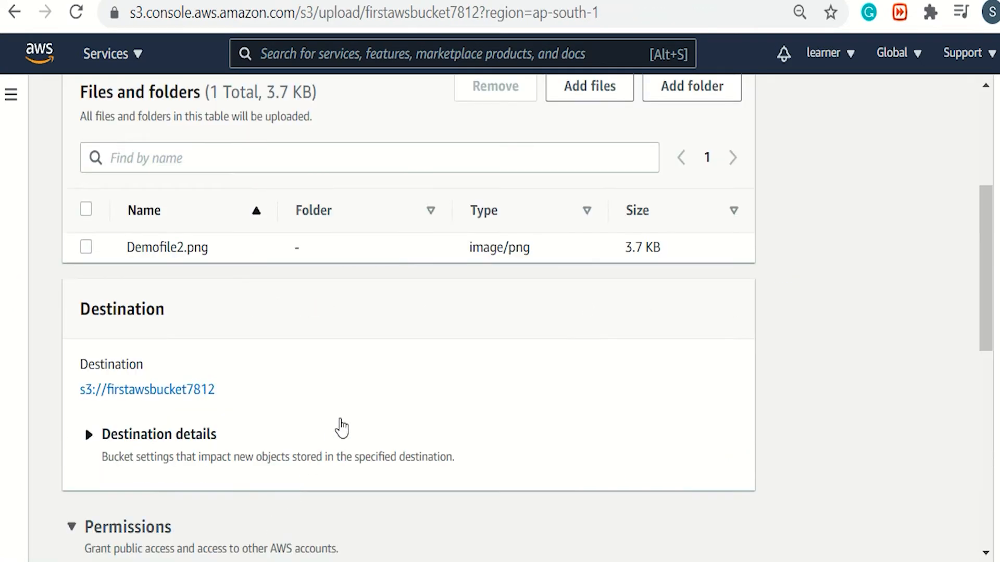
{"action": "scroll", "coordinate": [369, 388], "scroll_direction": "down", "scroll_amount": 3}
{"action": "scroll", "coordinate": [371, 395], "scroll_direction": "down", "scroll_amount": 2}
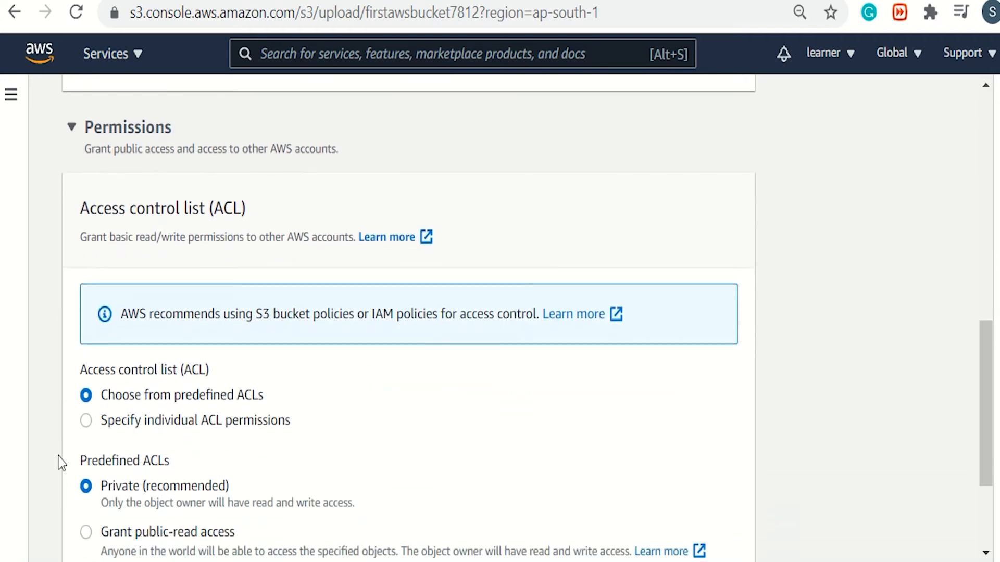
{"action": "left_click", "coordinate": [85, 531]}
{"action": "scroll", "coordinate": [484, 311], "scroll_direction": "down", "scroll_amount": 6}
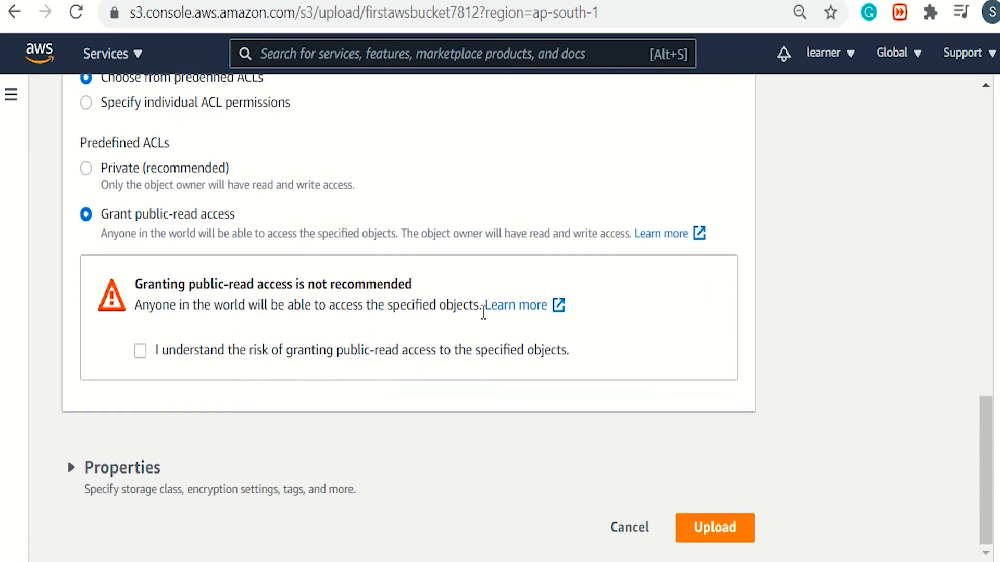
{"action": "left_click", "coordinate": [140, 351]}
{"action": "left_click", "coordinate": [721, 529]}
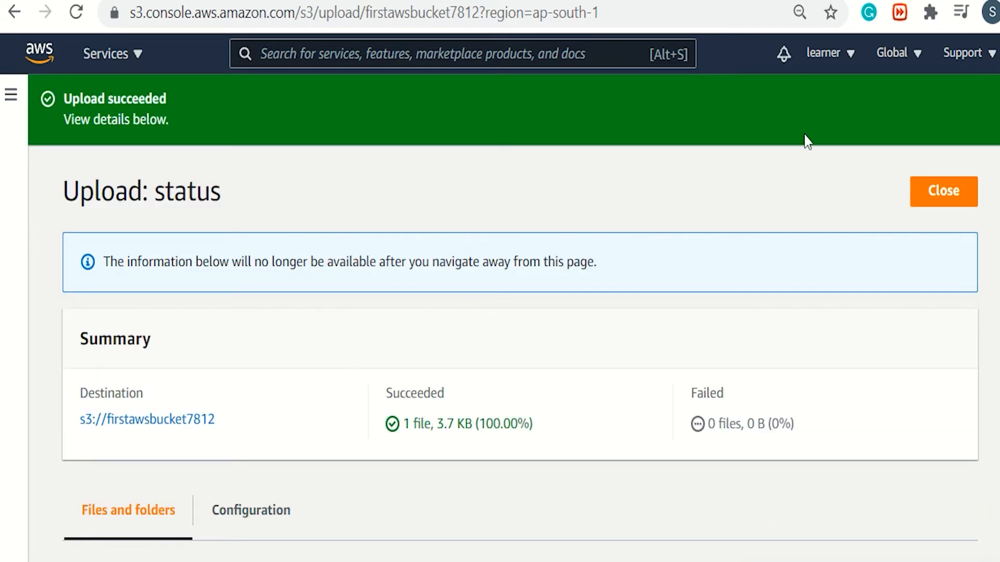
{"action": "left_click", "coordinate": [925, 191]}
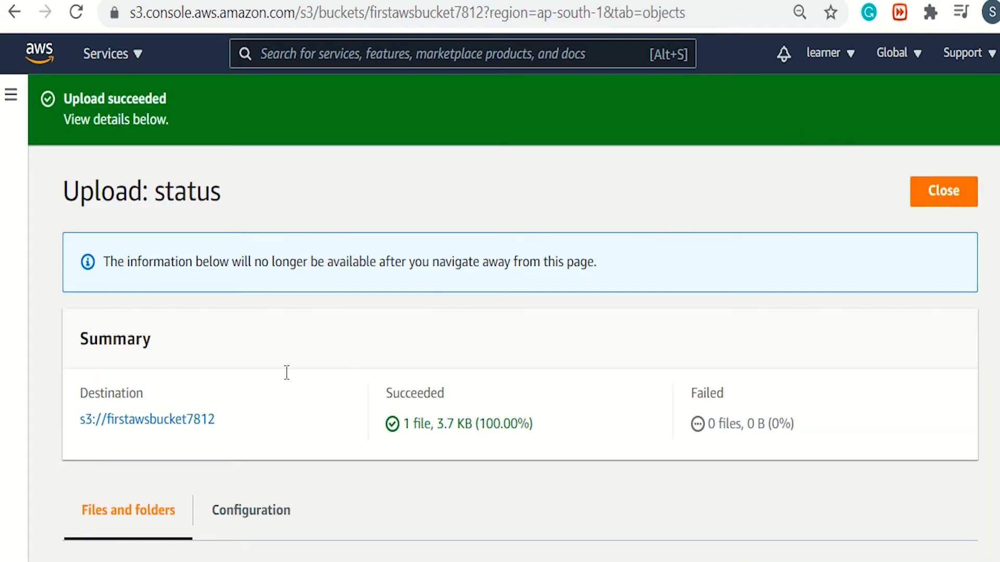
Copy the object URL of Demofile2.png, view it in a new browser tab and return to the bucket's objects.
{"action": "left_click", "coordinate": [86, 537]}
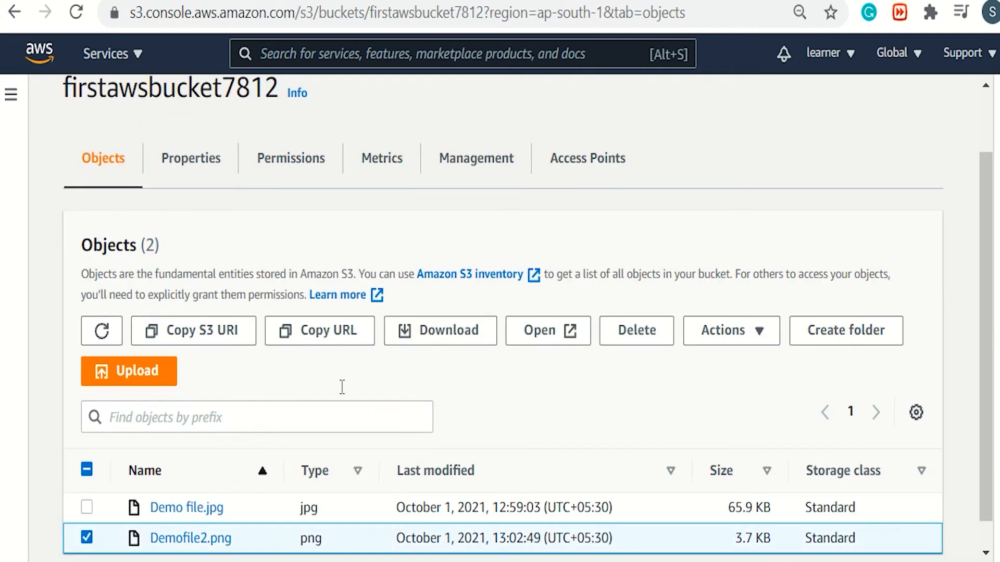
{"action": "left_click", "coordinate": [335, 330]}
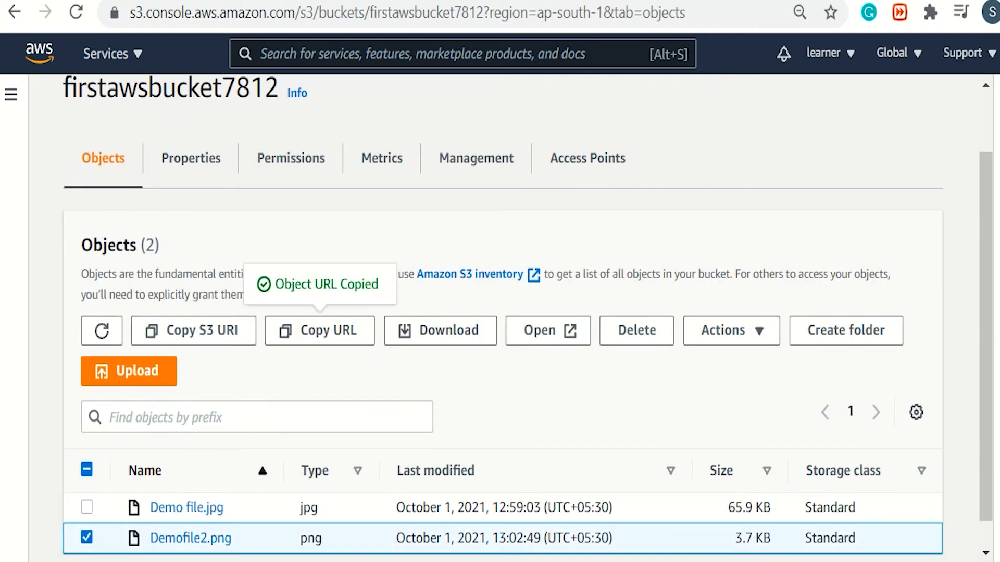
{"action": "key", "text": "ctrl+t"}
{"action": "key", "text": "ctrl+v"}
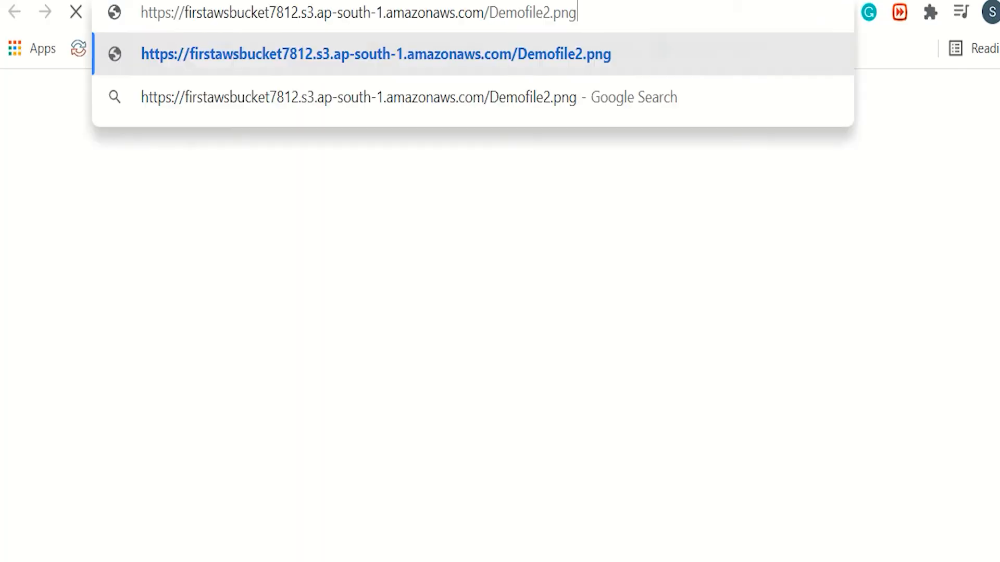
{"action": "key", "text": "Return"}
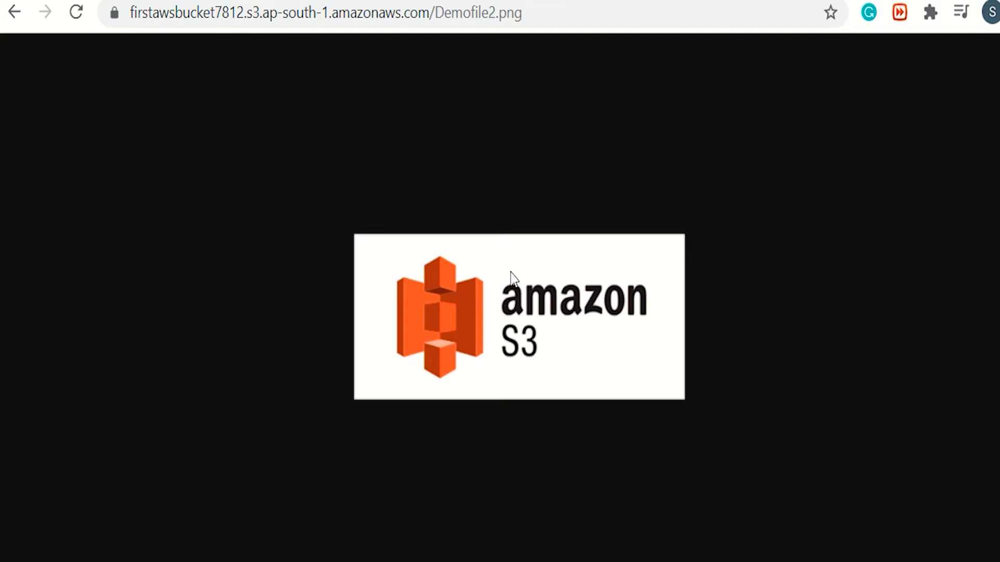
{"action": "left_click", "coordinate": [427, 1]}
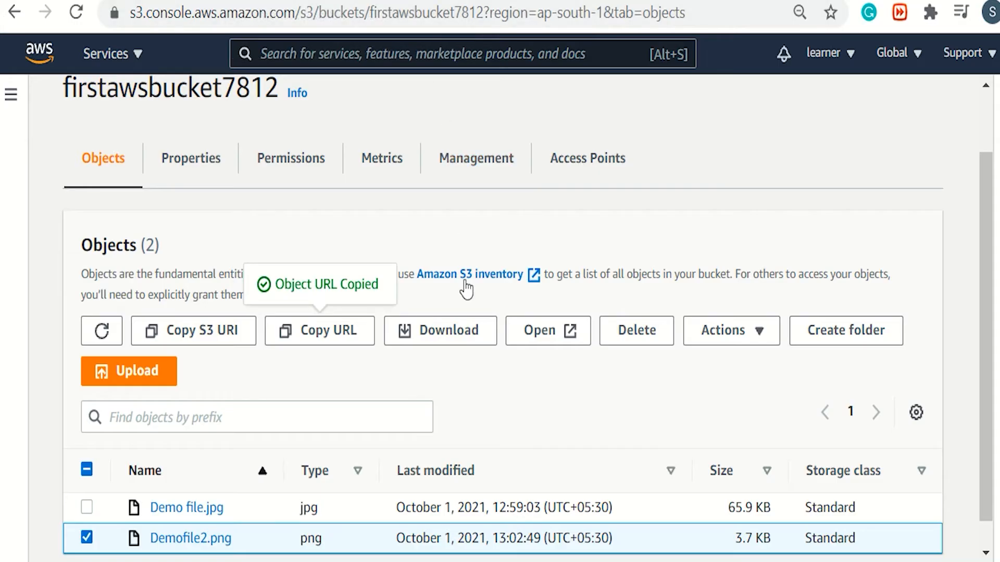